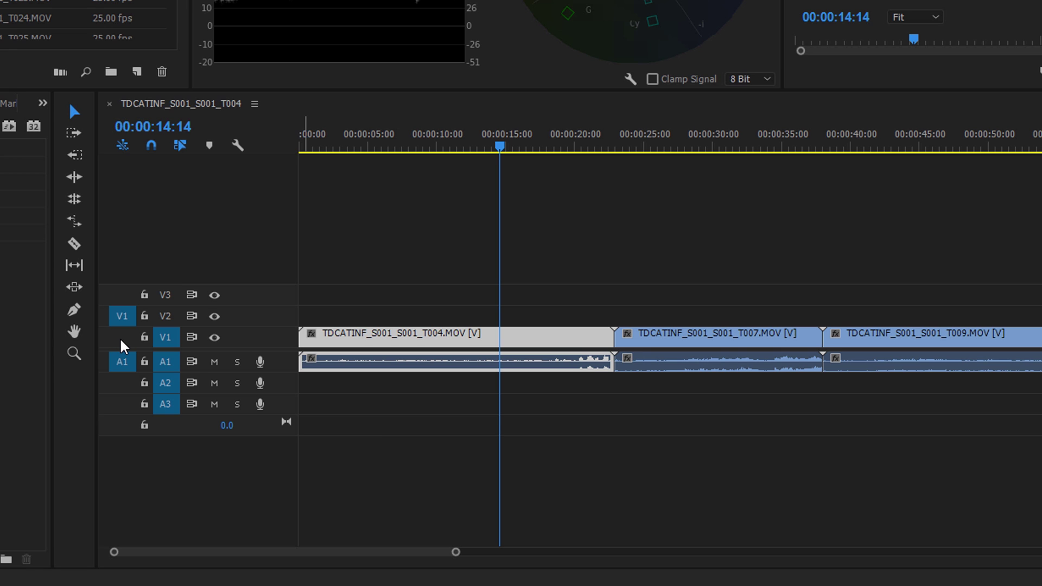
- Expand the V1 track to show thumbnails and the opacity line, then select clip T004
scroll(120, 347, "up", 6)
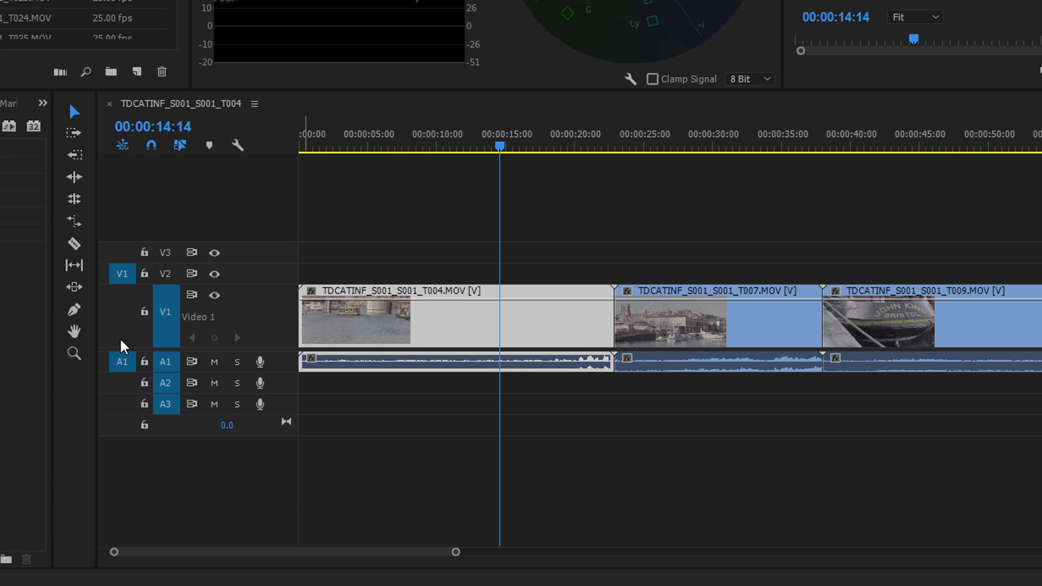
scroll(121, 329, "up", 1)
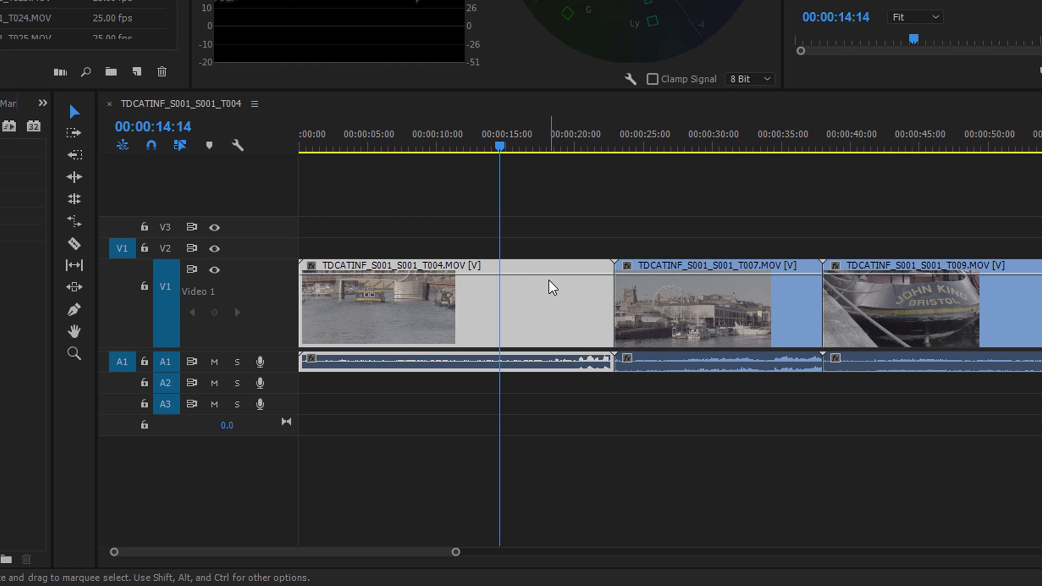
left_click(545, 262)
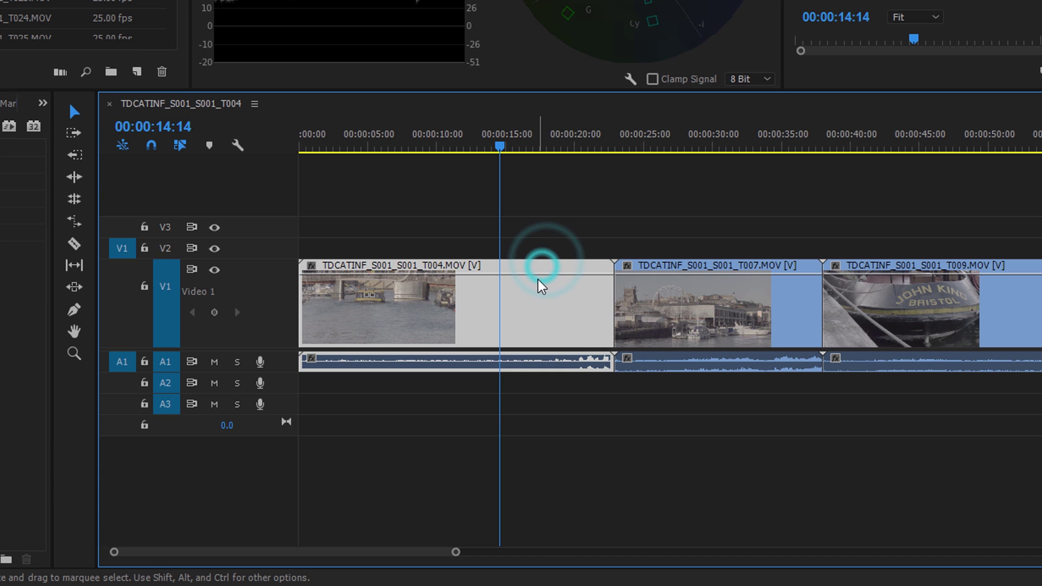
mouse_move(540, 281)
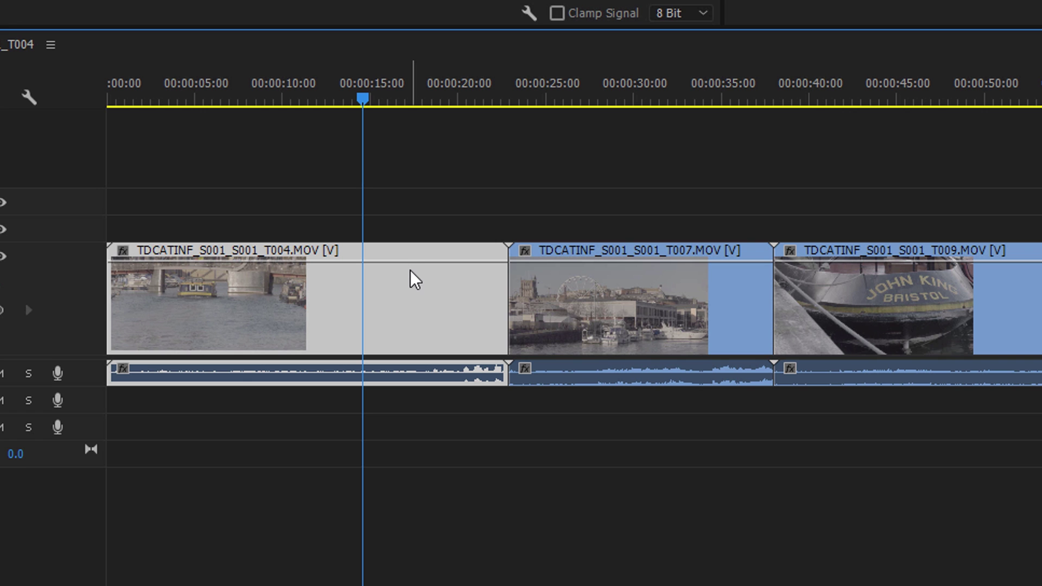
mouse_move(410, 263)
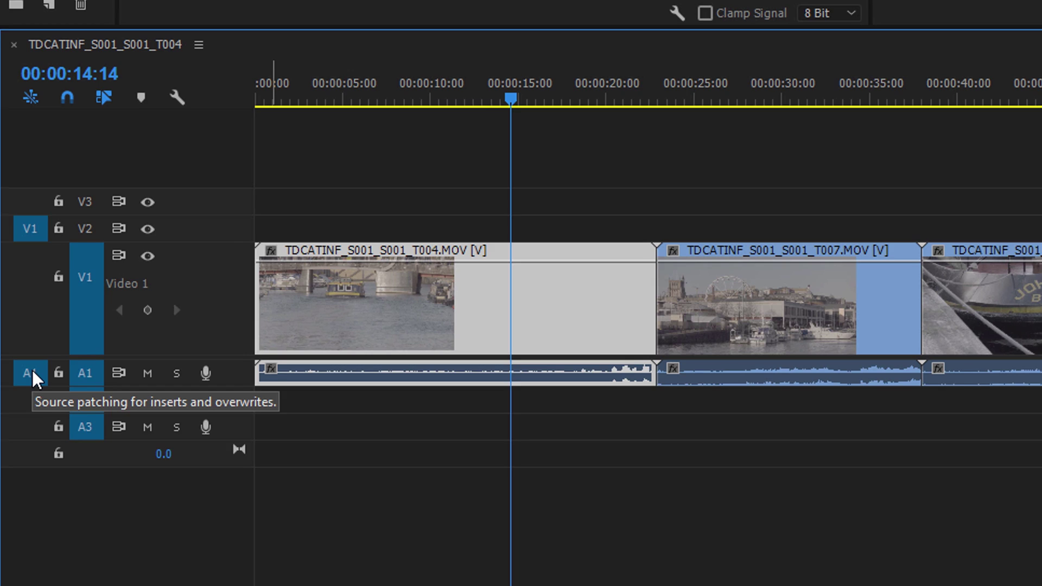
- Expand the A1 track, then browse the clip's Motion, Opacity and Time Remapping properties without changes
scroll(33, 377, "up", 2)
scroll(41, 393, "up", 3)
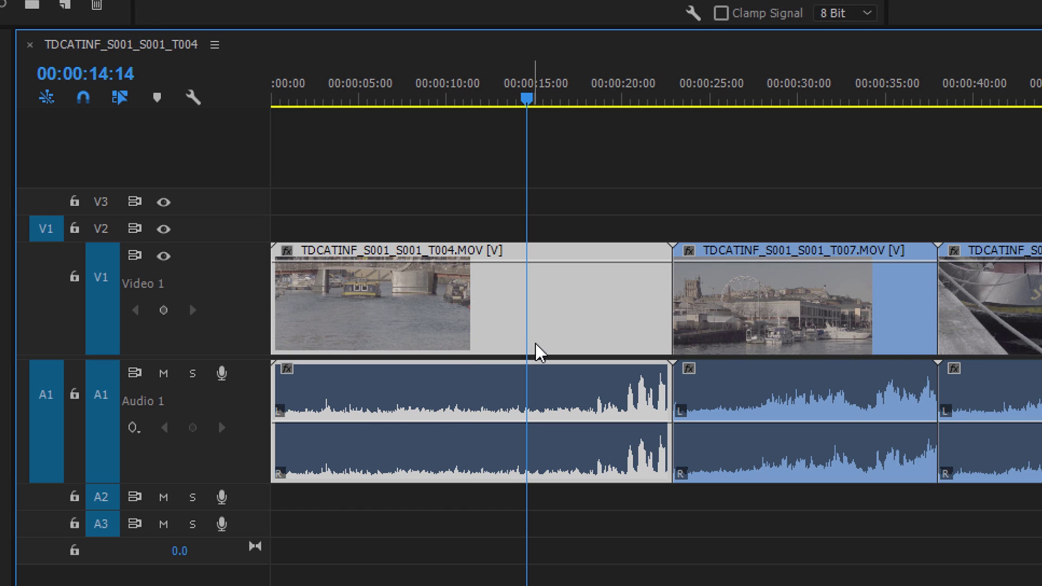
left_click(288, 253)
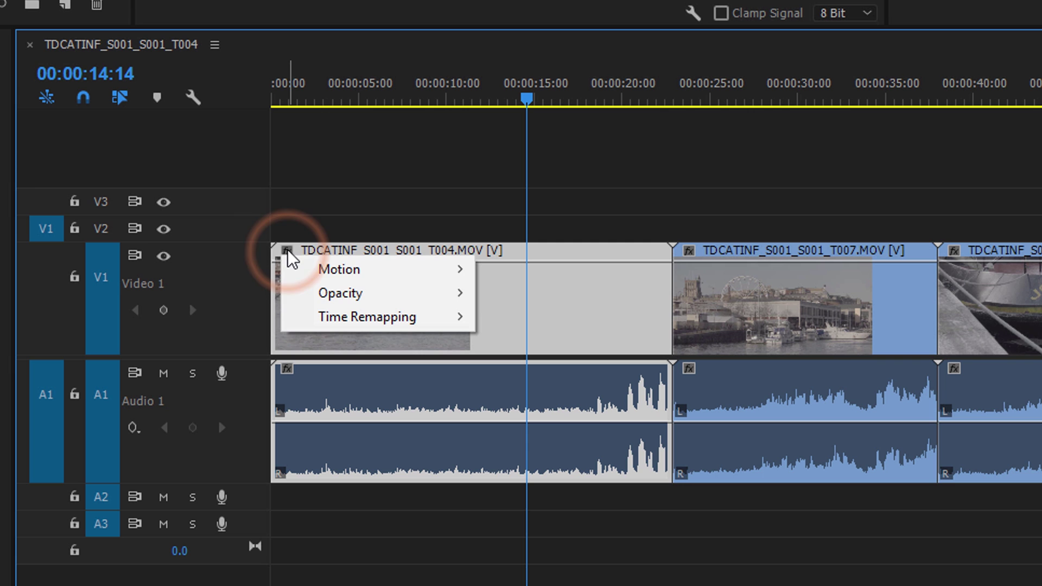
left_click(304, 248)
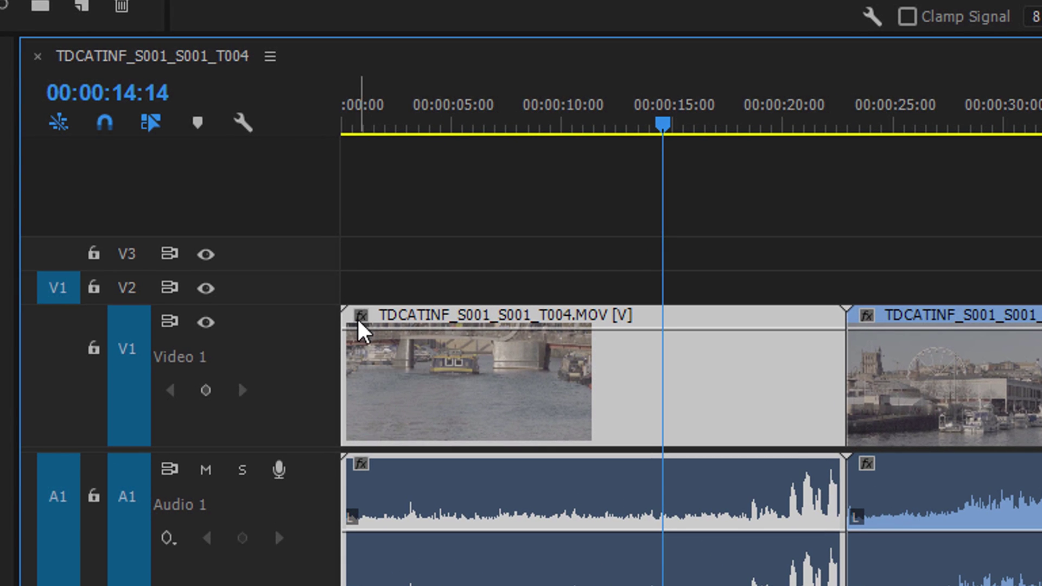
left_click(361, 316)
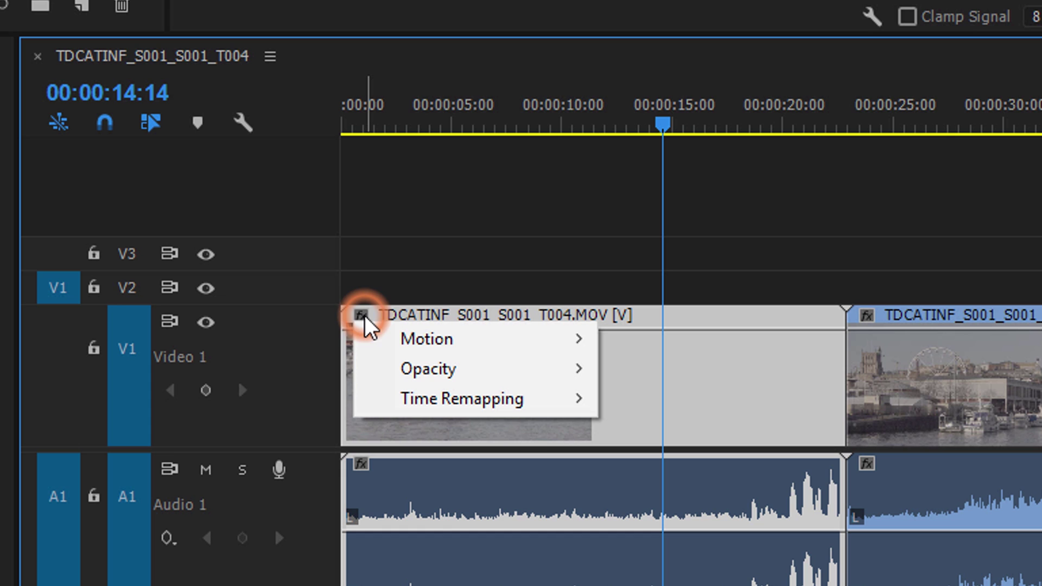
mouse_move(419, 347)
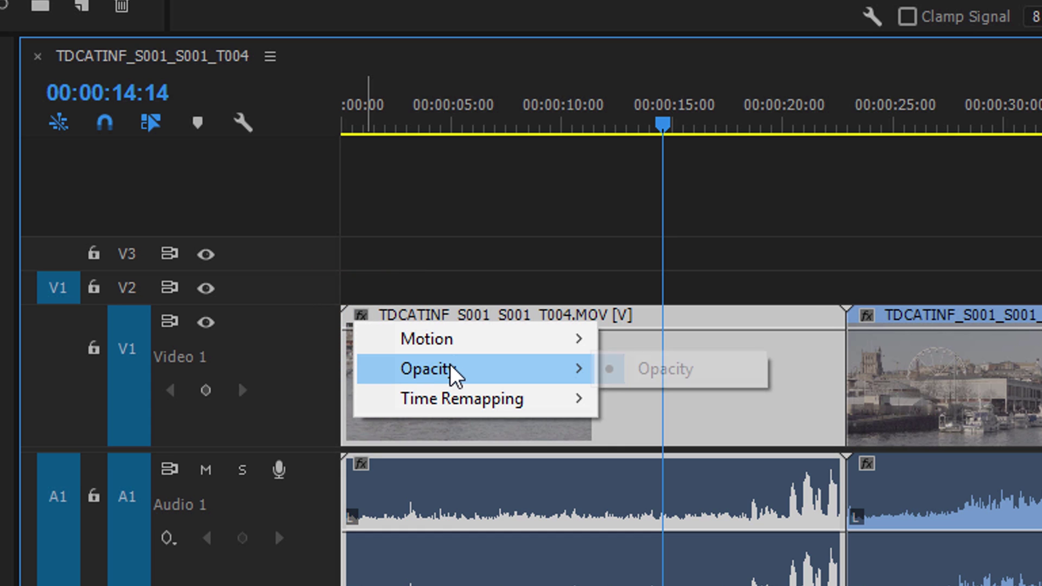
mouse_move(449, 404)
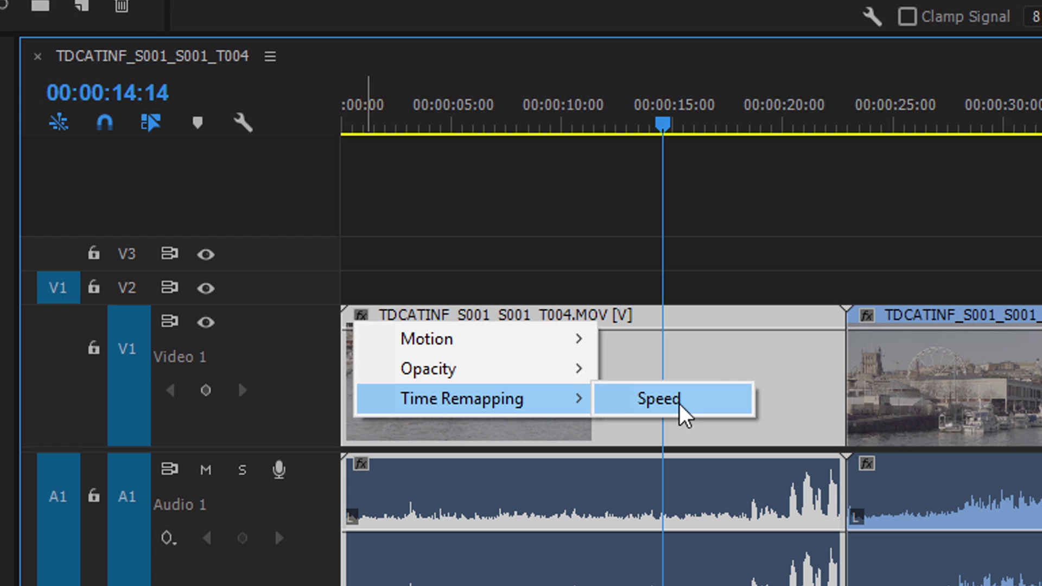
left_click(741, 319)
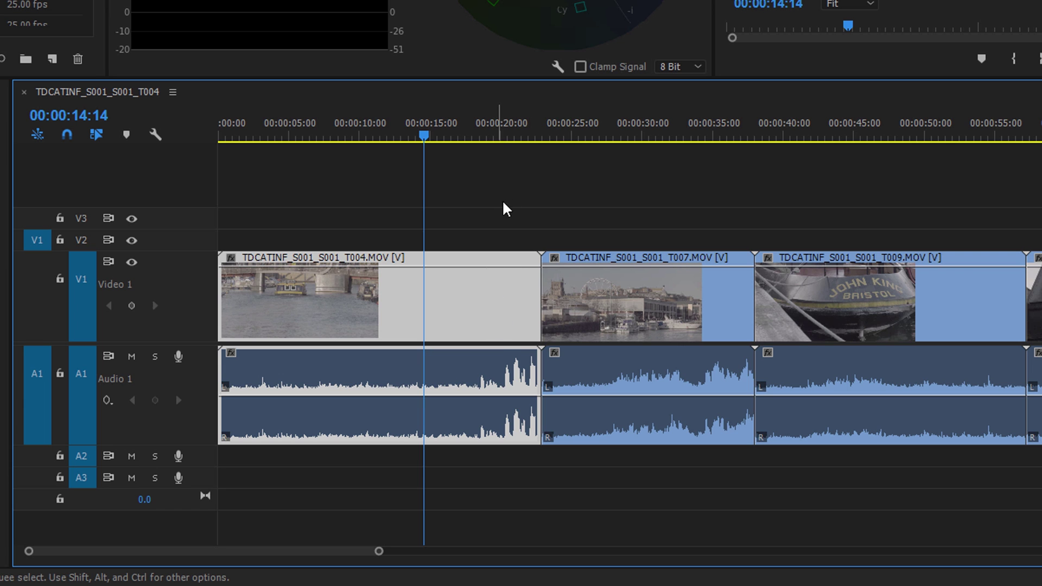
- Zoom into T004's end and add opacity keyframes at 00:00:21:22 and near the end, lowering the second to about 10
key("z")
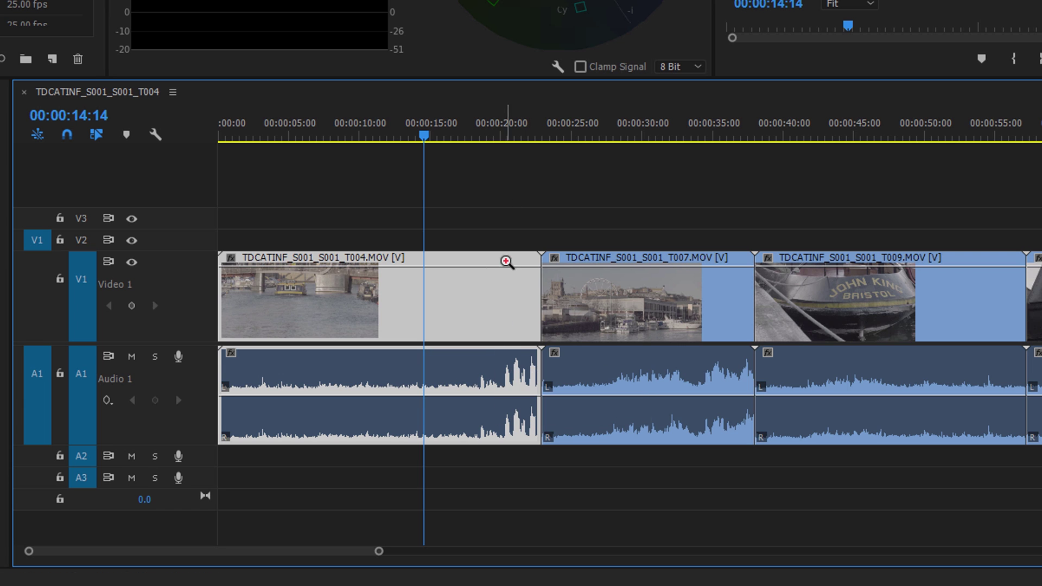
left_click_drag(489, 225, 569, 495)
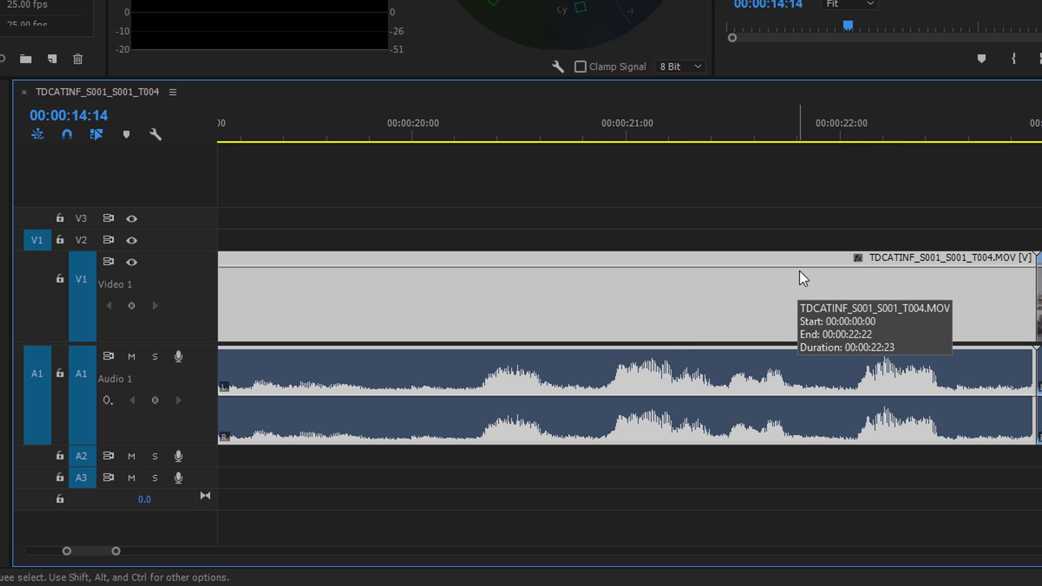
key("v")
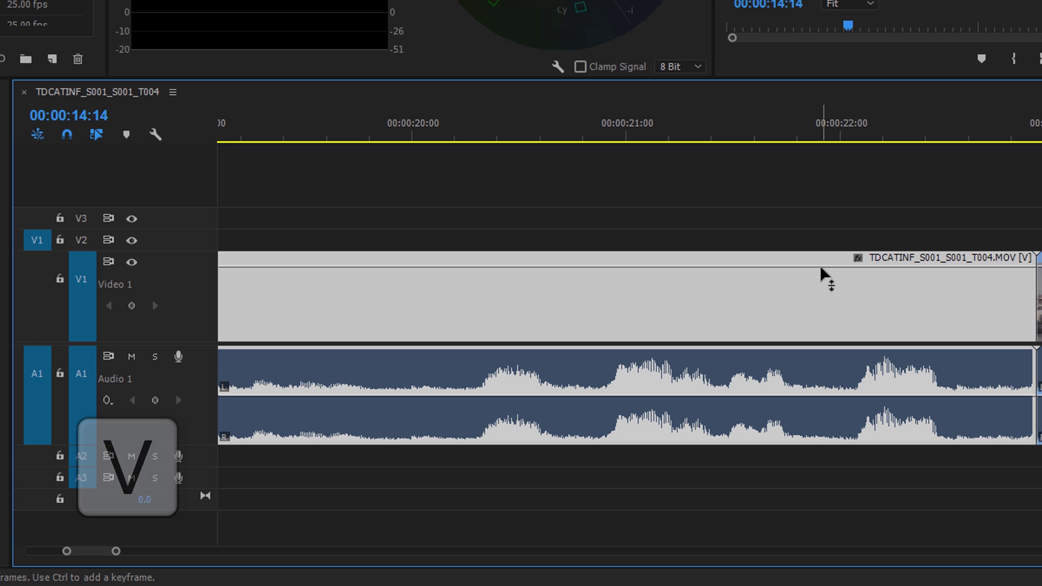
key("ctrl")
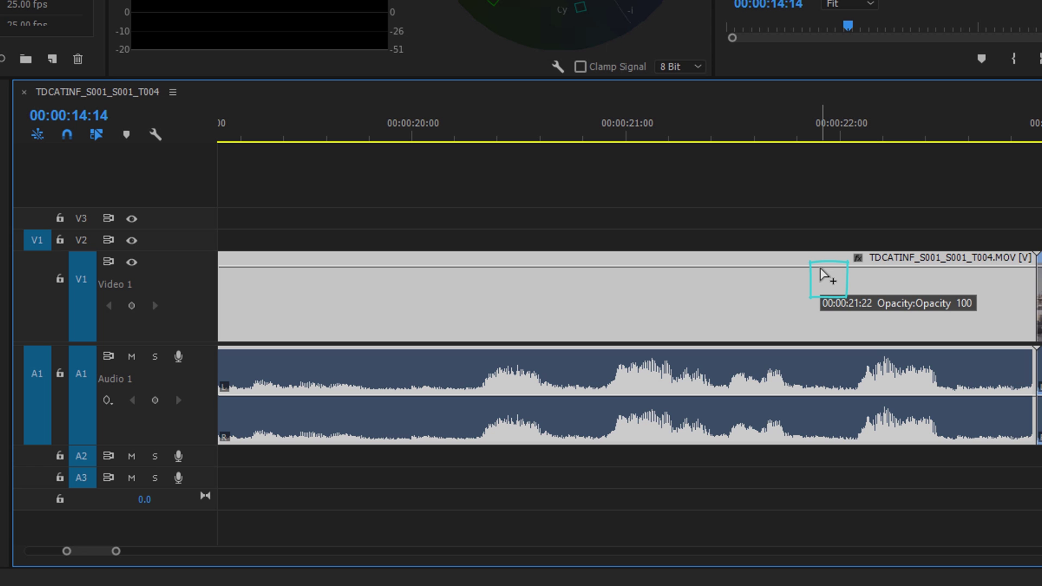
left_click(820, 267, "ctrl")
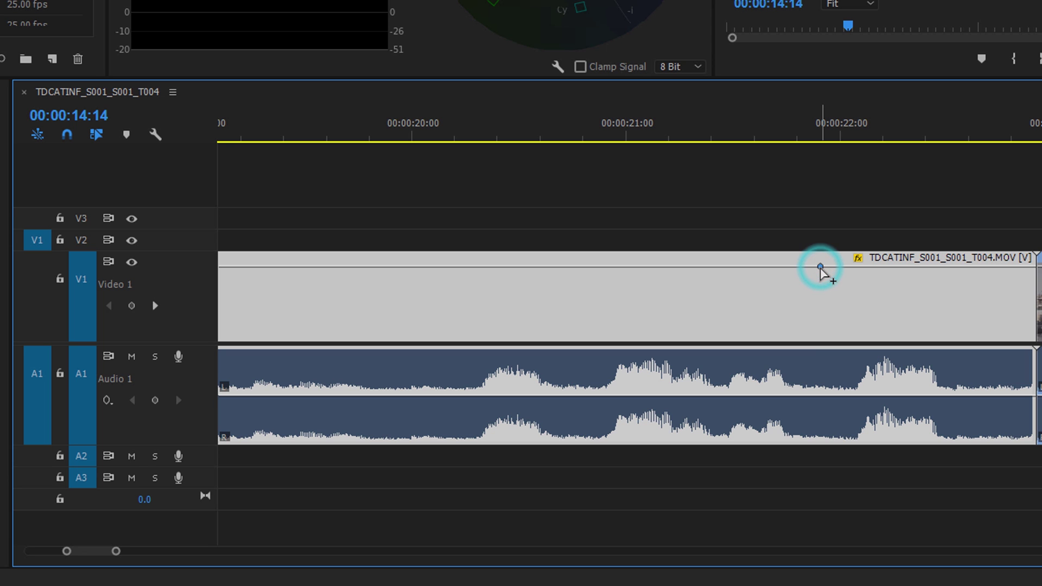
key("ctrl")
left_click(956, 266, "ctrl")
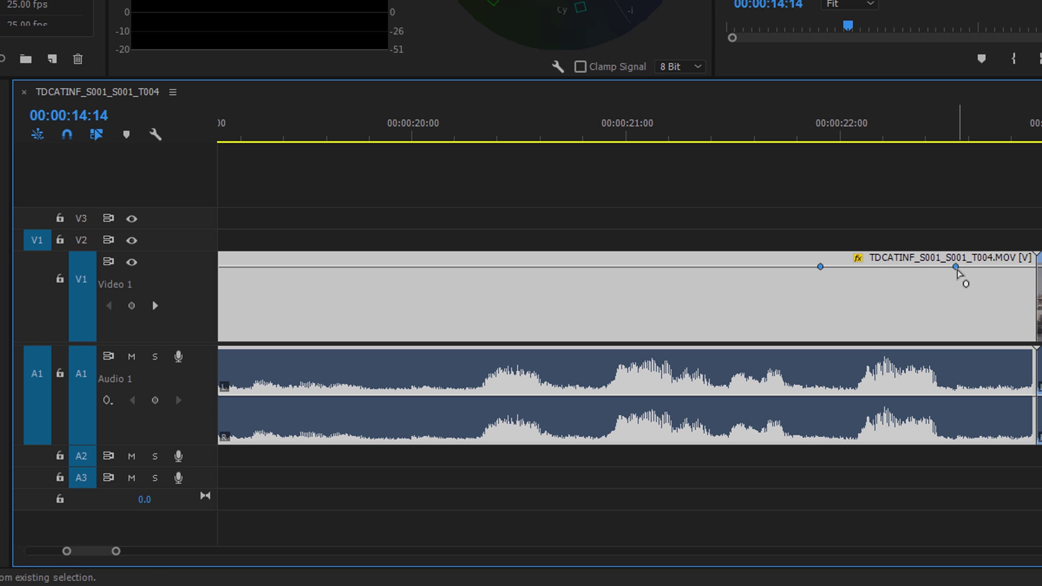
left_click_drag(956, 267, 968, 334)
- Drop the end keyframe near zero and slide both fade keyframes earlier so the fade starts at 00:00:21:00
left_click_drag(765, 128, 847, 134)
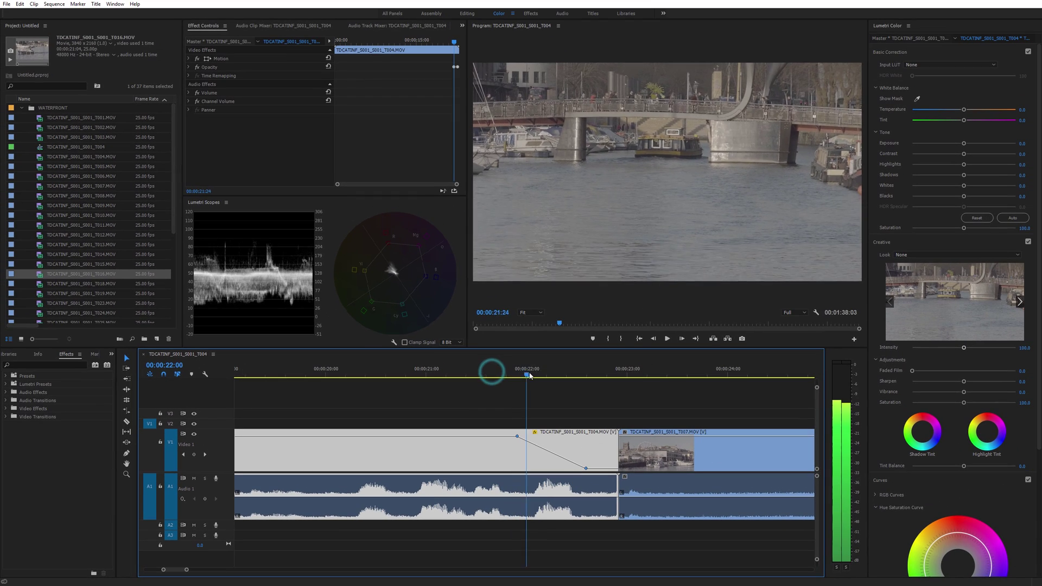
mouse_move(530, 375)
left_mouse_down()
mouse_move(584, 375)
mouse_move(502, 376)
mouse_move(558, 379)
mouse_move(540, 380)
left_mouse_up()
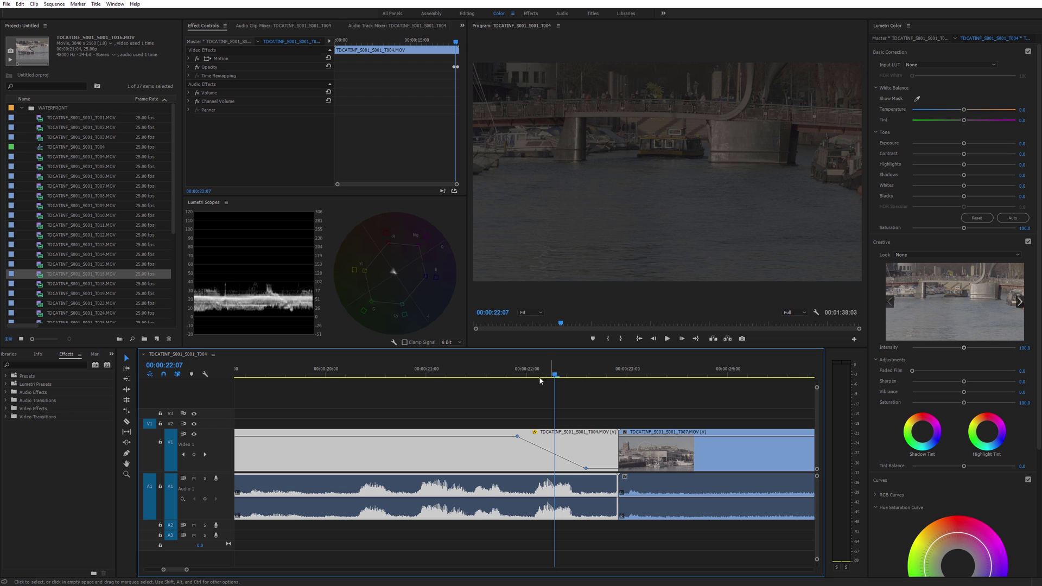
left_click_drag(585, 468, 533, 468)
left_click_drag(517, 436, 429, 436)
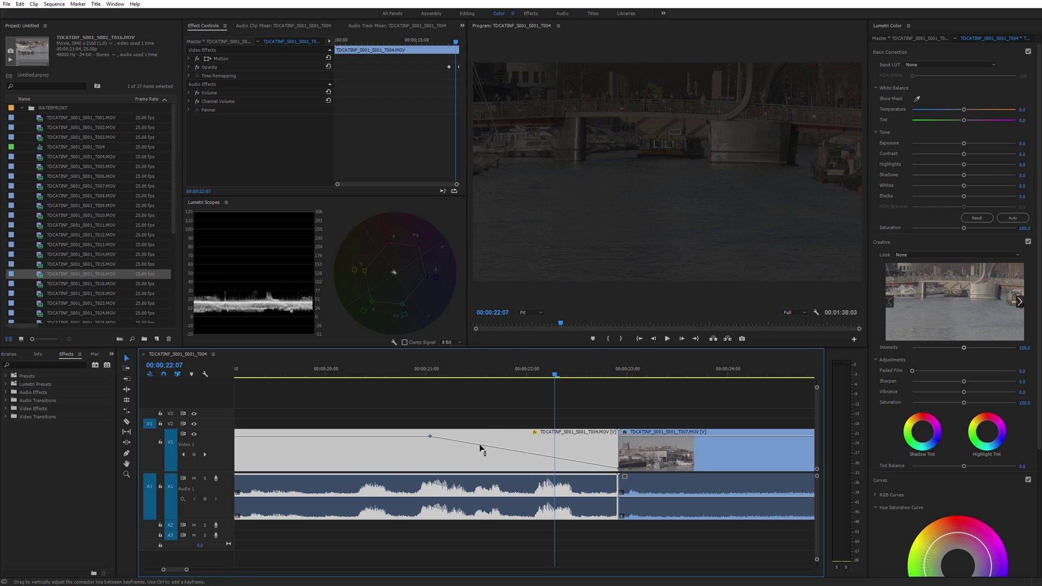
left_click(424, 453)
- Delete T004's opacity keyframe at 00:00:21:00 and move the playhead back before 00:00:22:00
left_click_drag(430, 441, 452, 437)
mouse_move(453, 438)
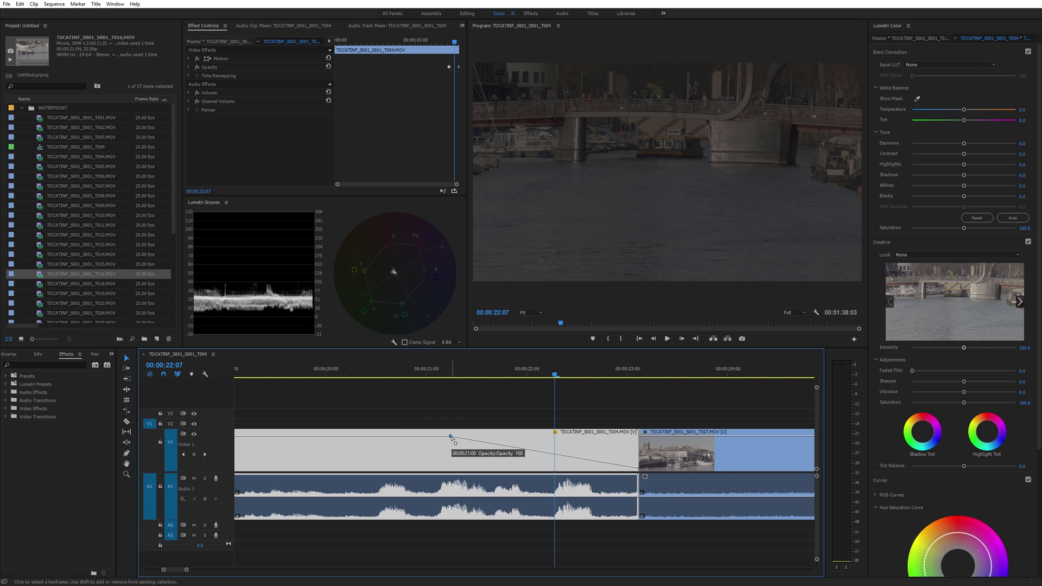
key("Delete")
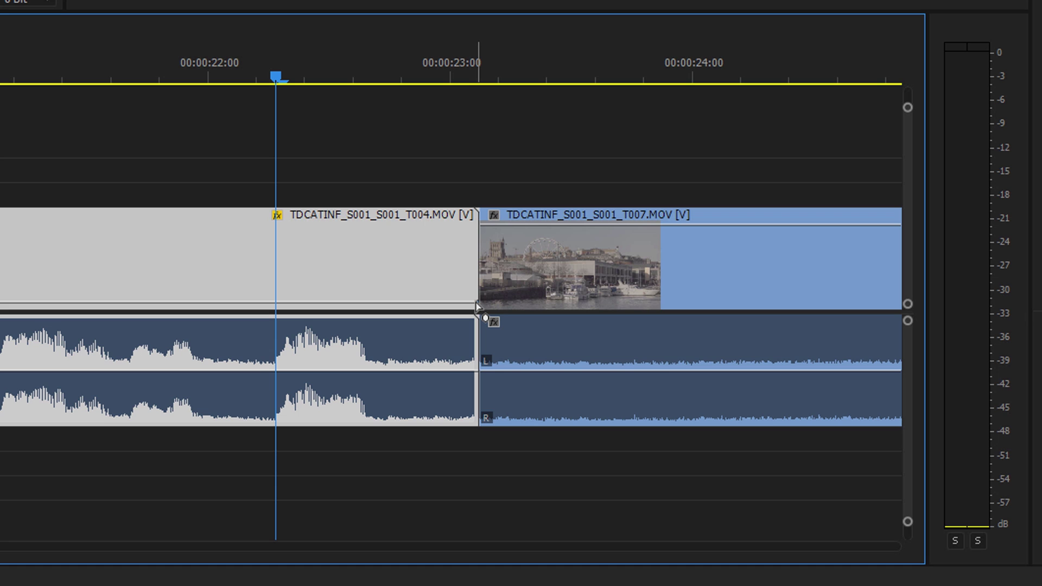
left_click(476, 304)
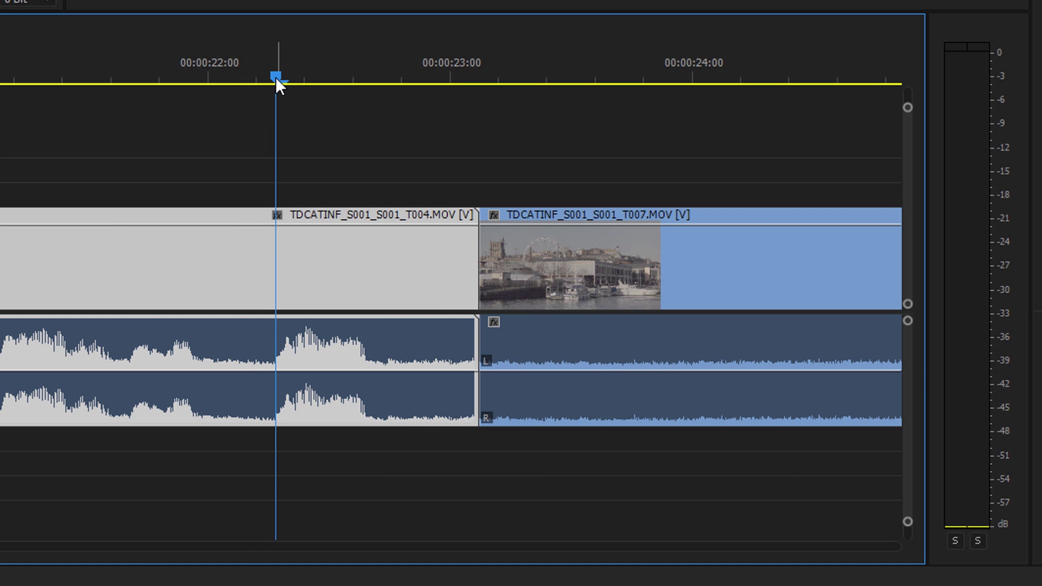
left_click_drag(276, 76, 70, 87)
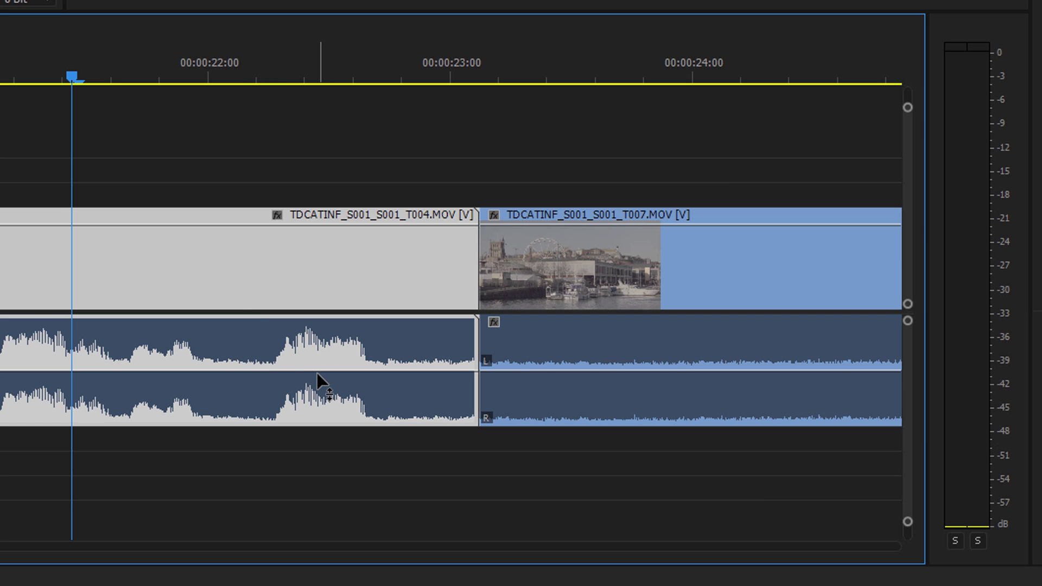
- Raise T004's audio volume to roughly -0.55 dB and expand the A1 track height
left_click_drag(317, 372, 317, 373)
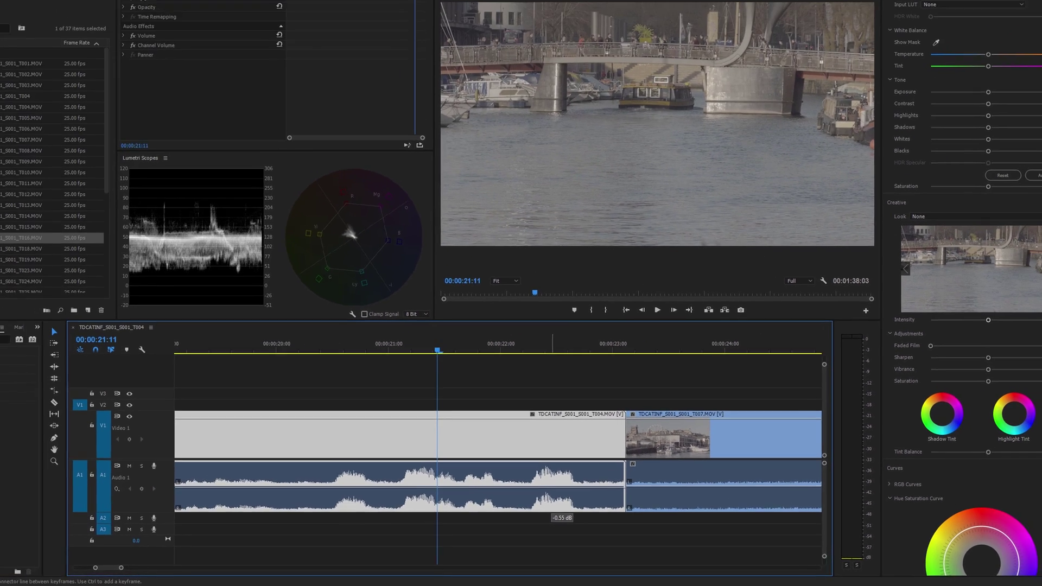
scroll(151, 513, "up", 5)
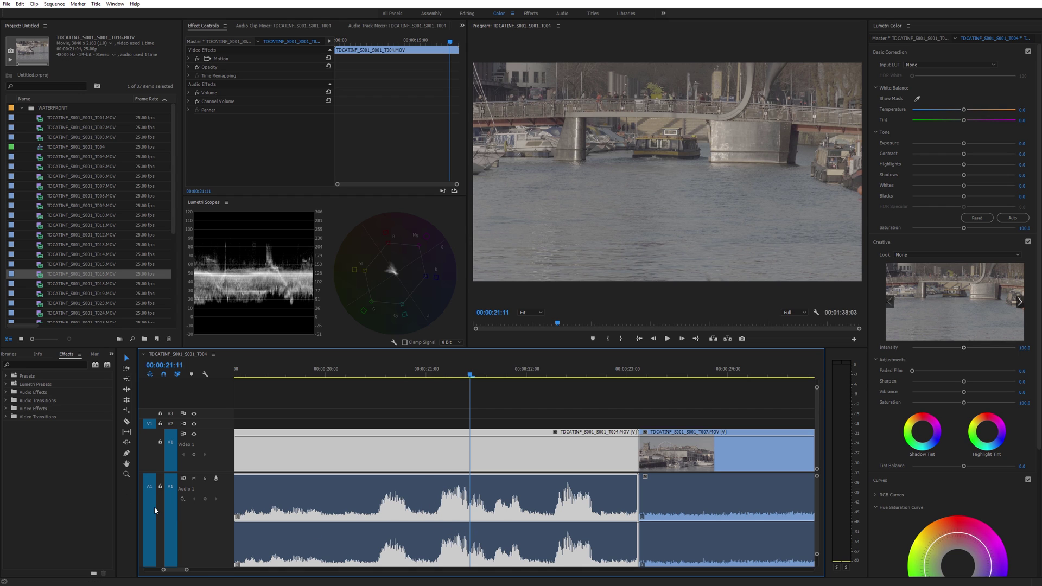
scroll(158, 509, "down", 3)
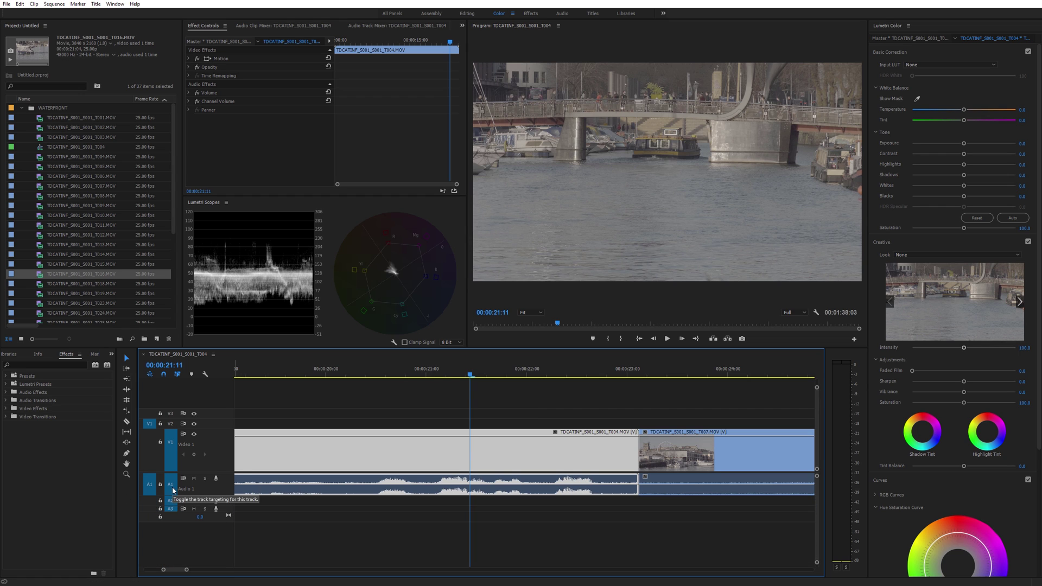
scroll(171, 486, "up", 3)
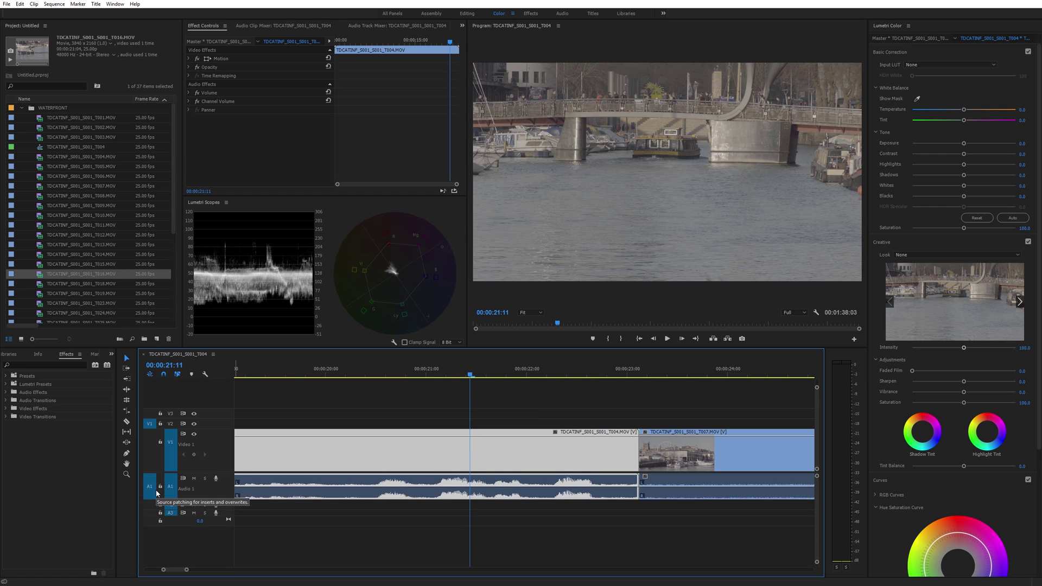
- Add opacity keyframes on T004 that drop to zero, flash back to 100, then fall to zero
left_click(516, 436, "ctrl")
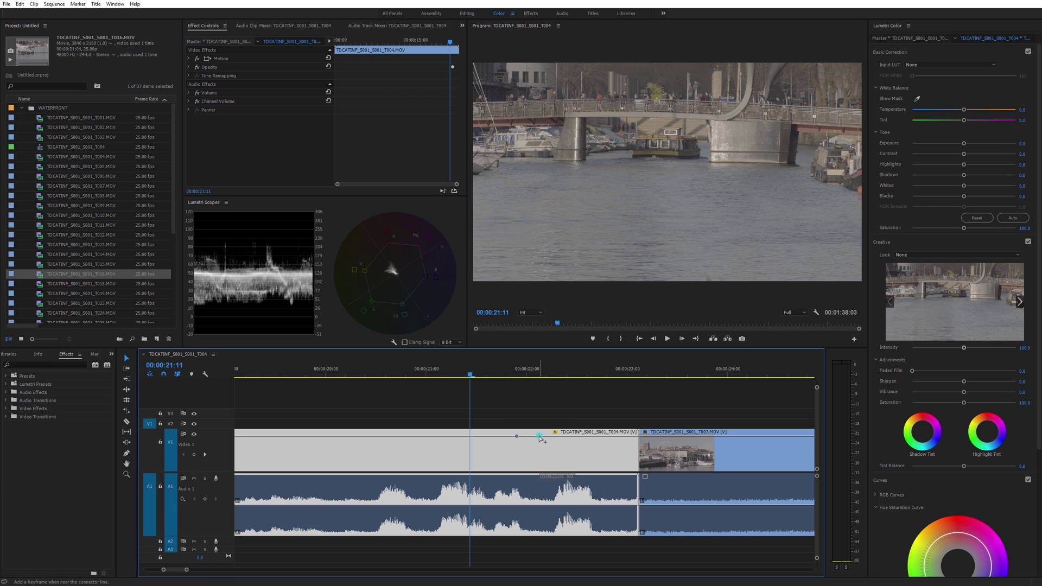
left_click_drag(540, 438, 538, 441)
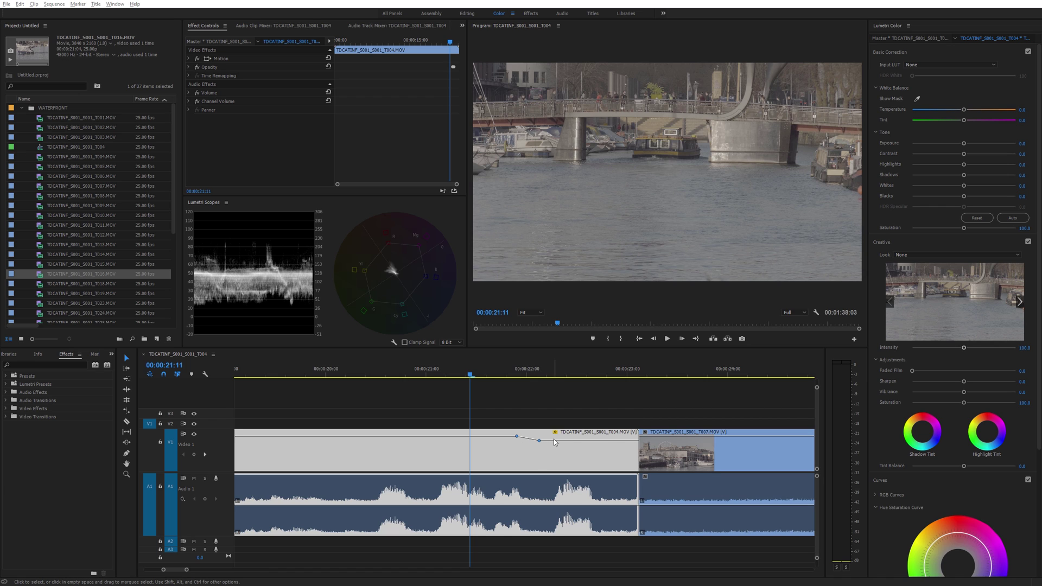
left_click(557, 440, "ctrl")
left_click(566, 440, "ctrl")
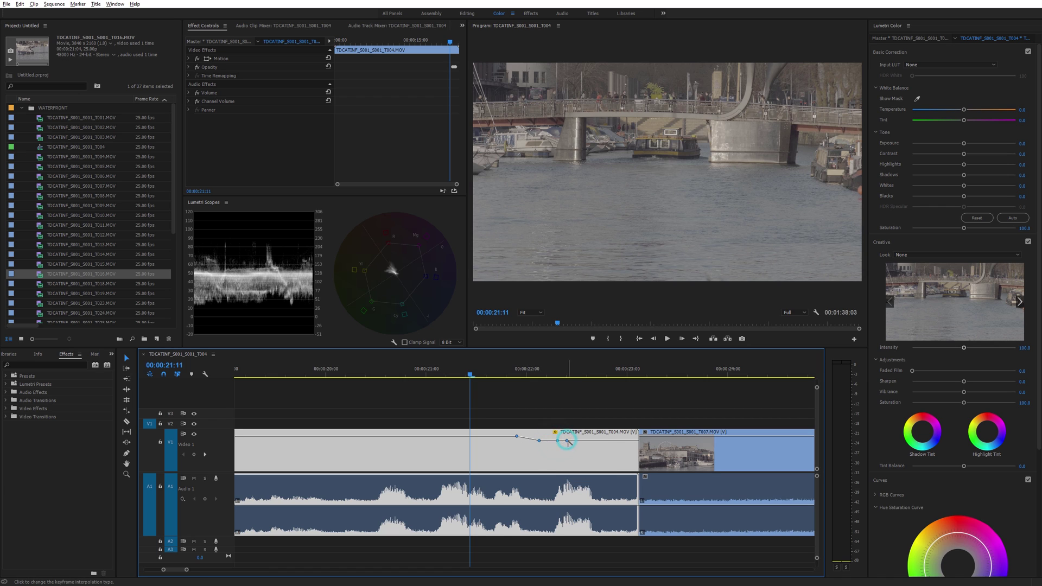
left_click_drag(567, 440, 545, 468)
left_click_drag(501, 373, 527, 375)
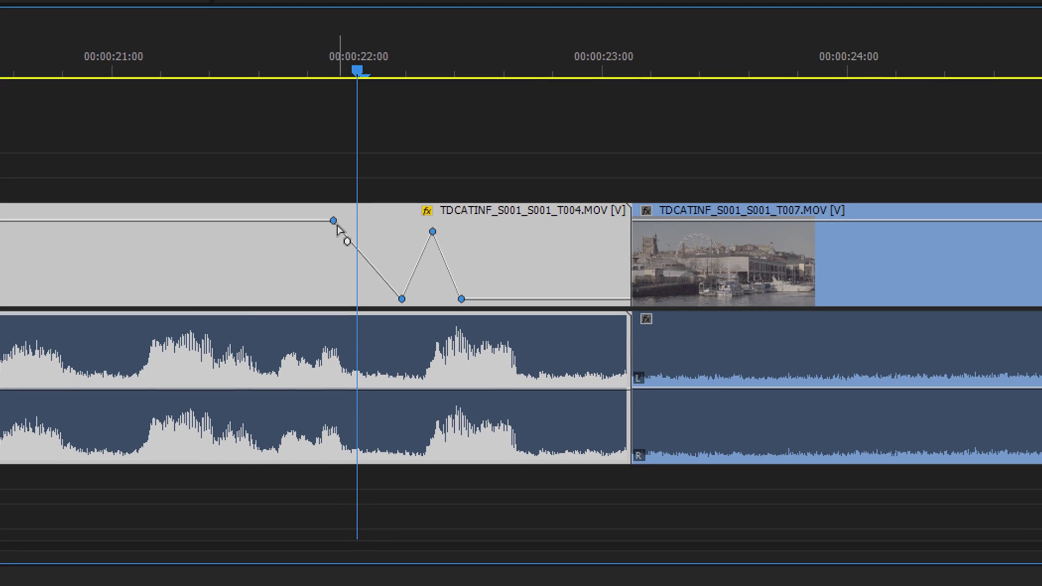
- Make the 00:00:21:17 keyframe Bezier and bend its handle into an eased curve, scrubbing to check
left_click(333, 220)
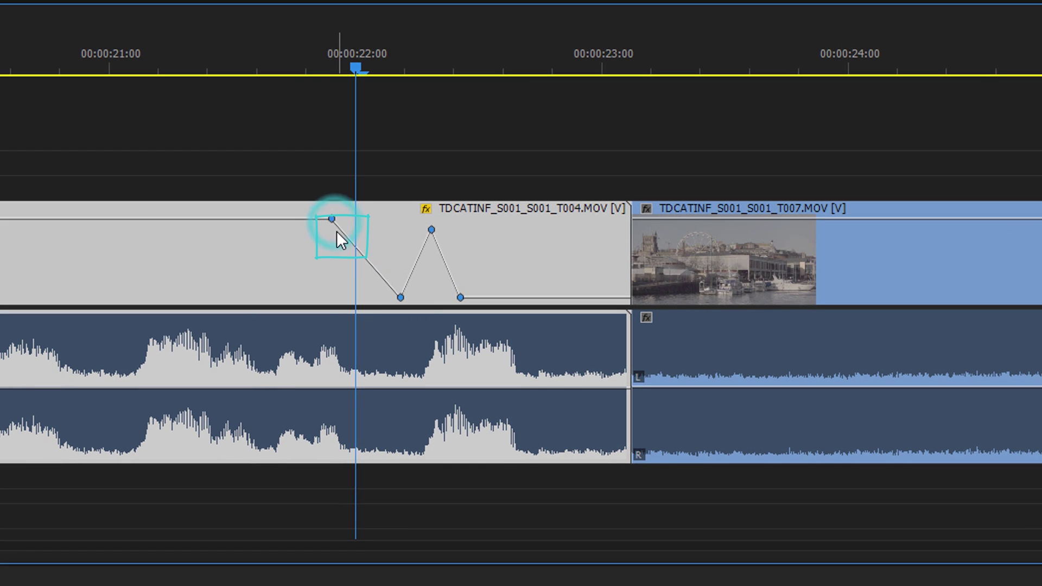
left_click(332, 221, "ctrl")
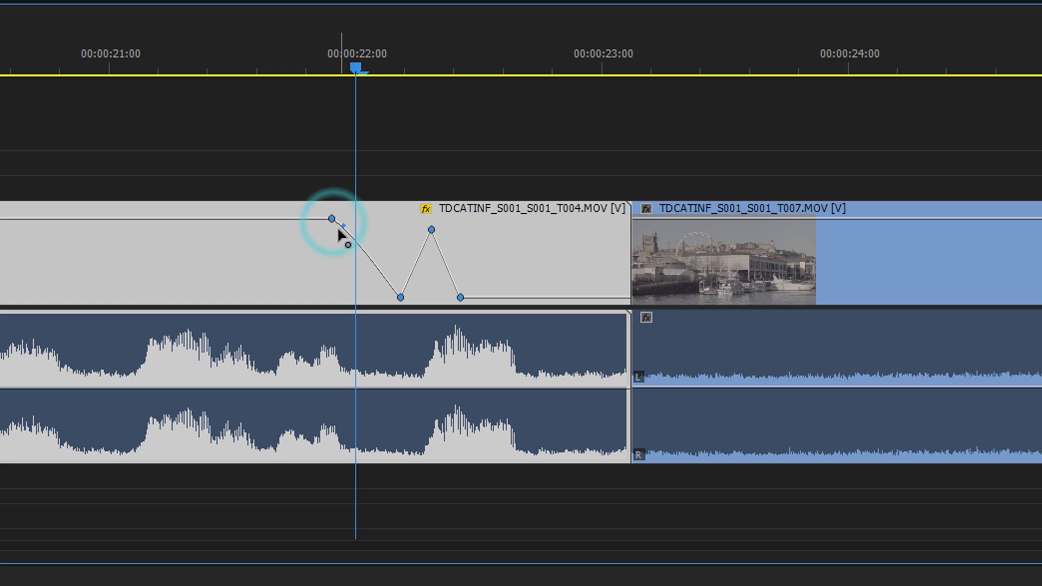
left_click_drag(343, 225, 366, 217)
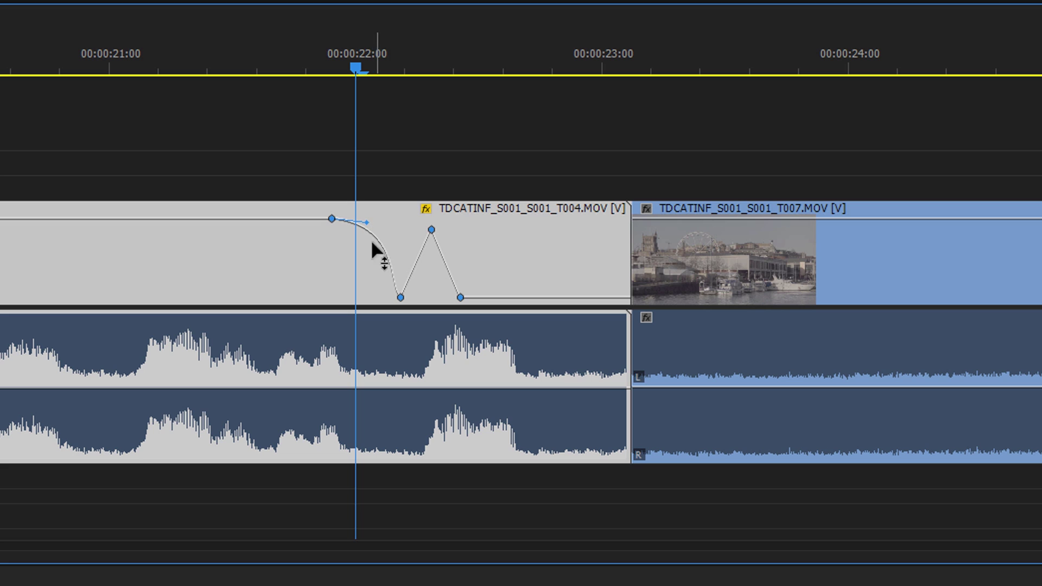
left_click(389, 69)
left_click_drag(390, 68, 364, 69)
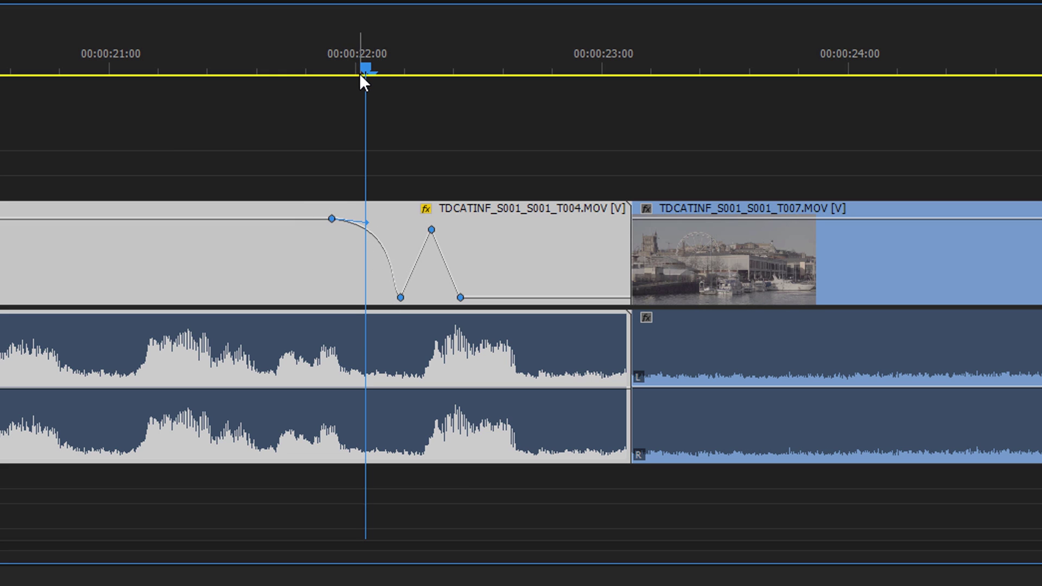
left_click(375, 67)
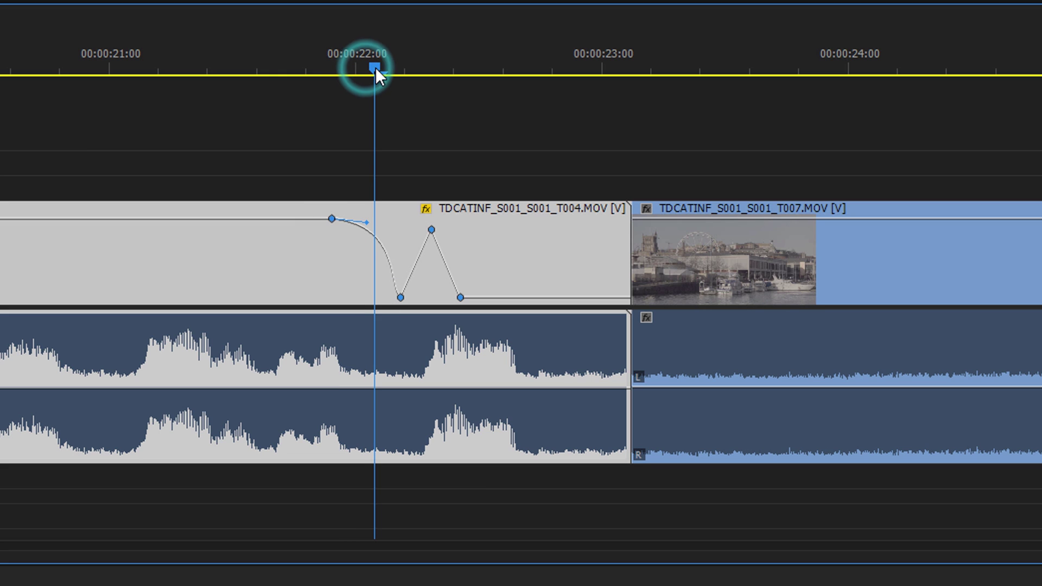
- Delete all of T004's existing opacity keyframes, returning its opacity to 100
left_click(366, 224)
key("Delete")
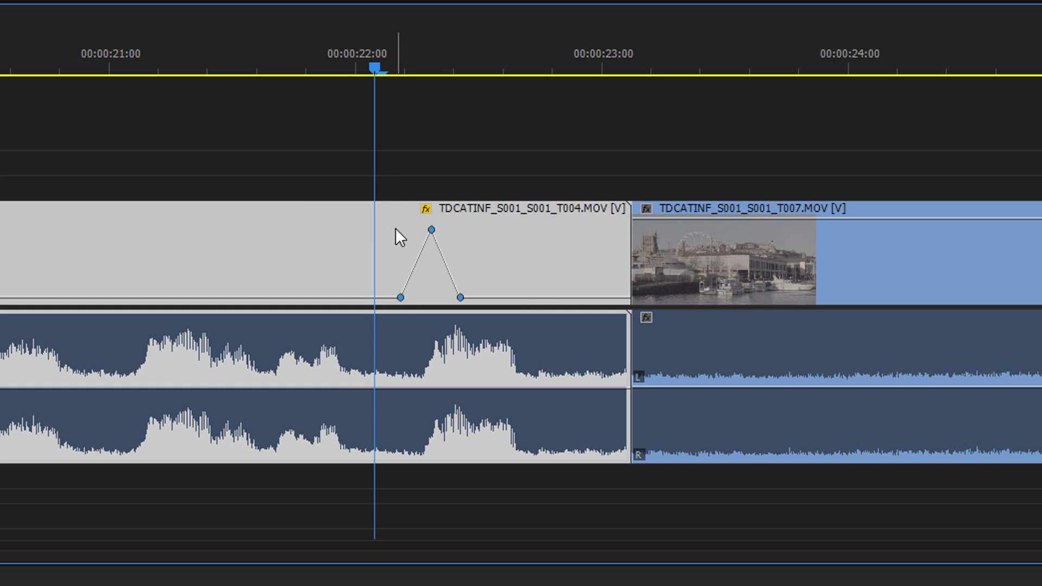
left_click_drag(400, 300, 430, 232)
left_click(428, 232)
key("Delete")
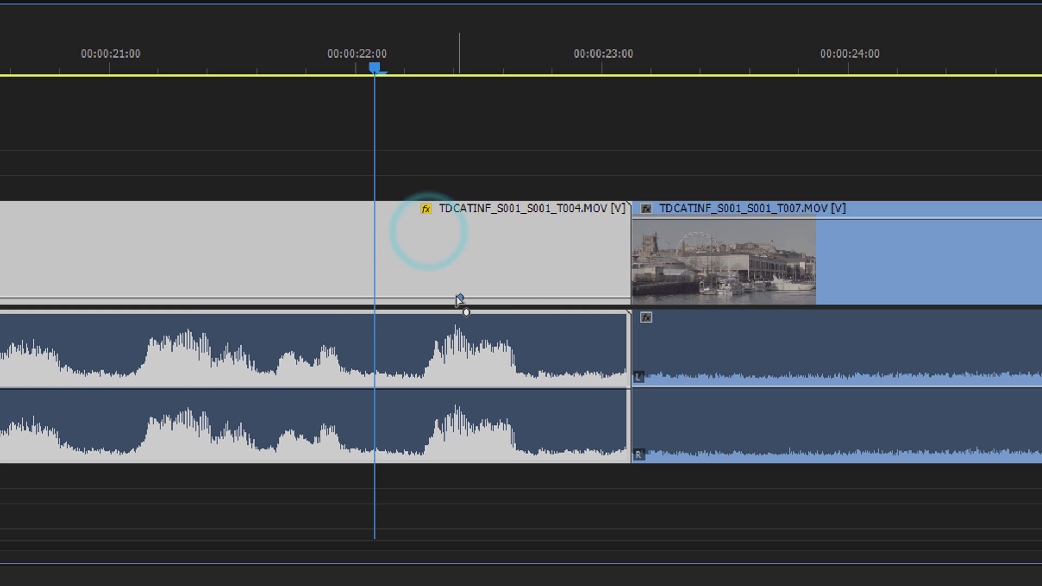
left_click(461, 297)
key("Delete")
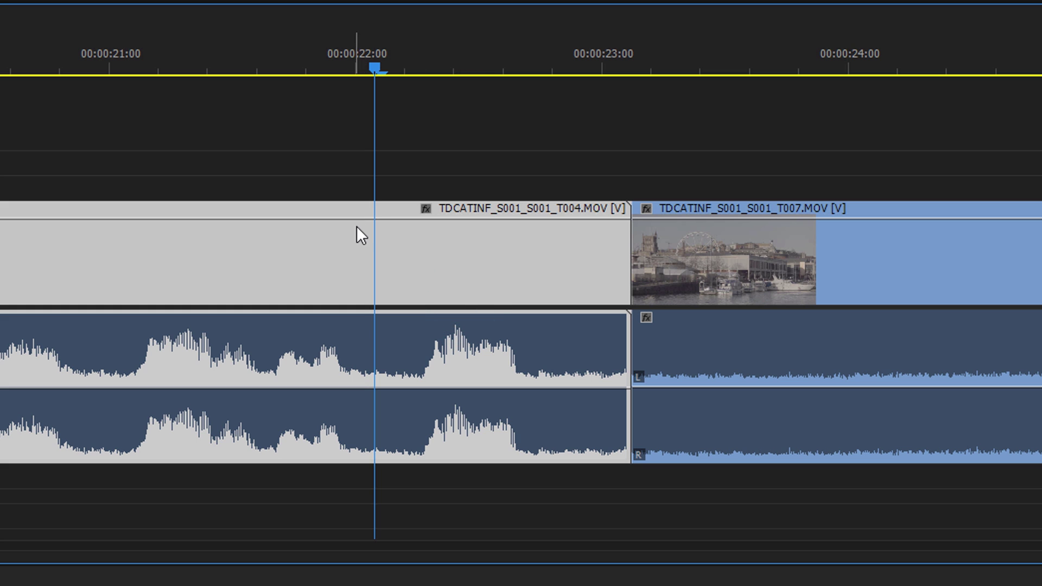
- Add three new opacity keyframes on T004 just after the 22-second mark
left_click(366, 218)
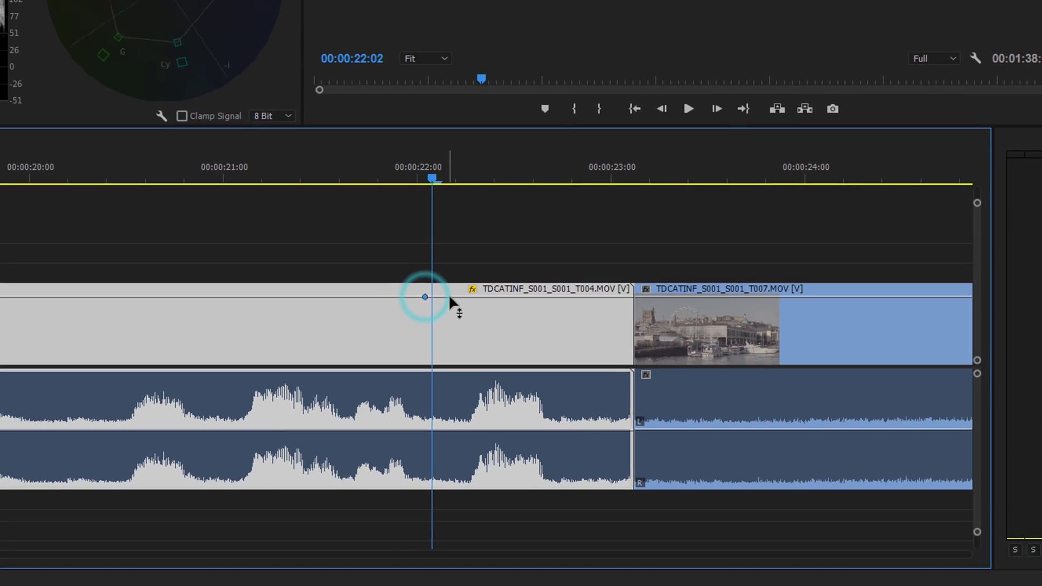
left_click(411, 235, "ctrl")
left_click(438, 235, "ctrl")
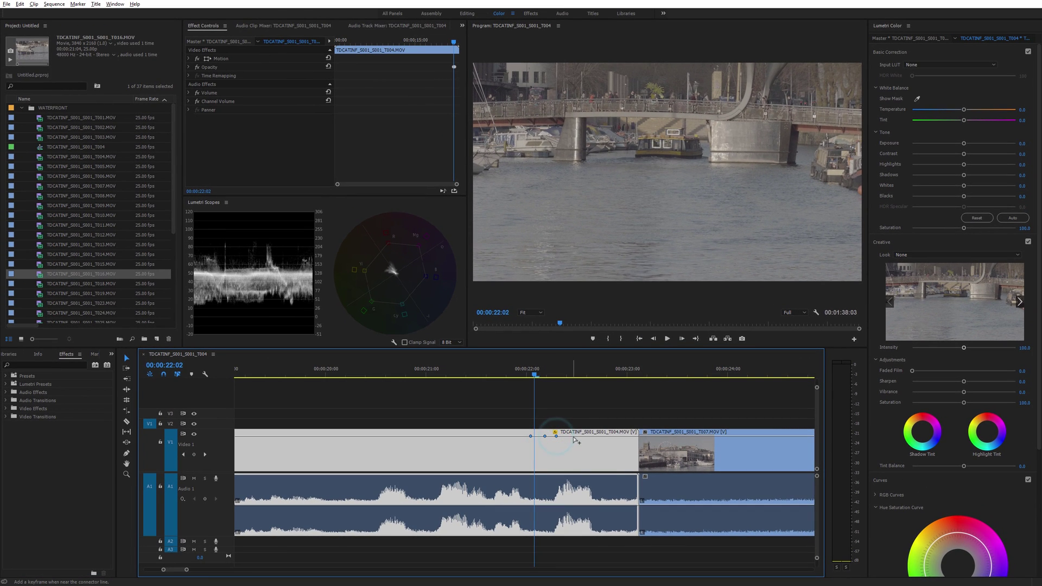
- Pull a final keyframe down to 0%, then inspect the four Opacity keyframes in Effect Controls
left_click_drag(579, 436, 575, 473)
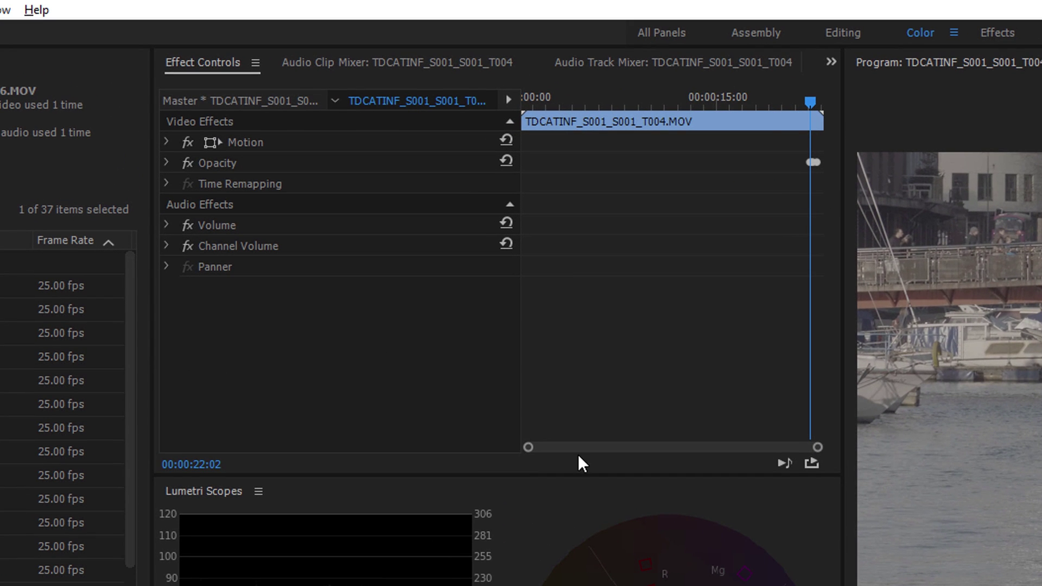
left_click_drag(528, 448, 662, 455)
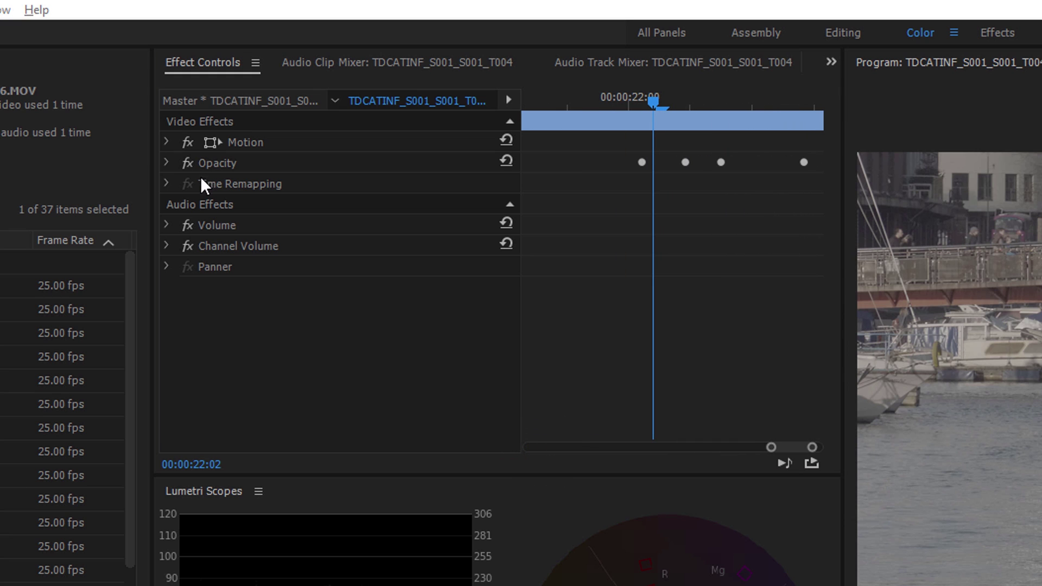
left_click(167, 163)
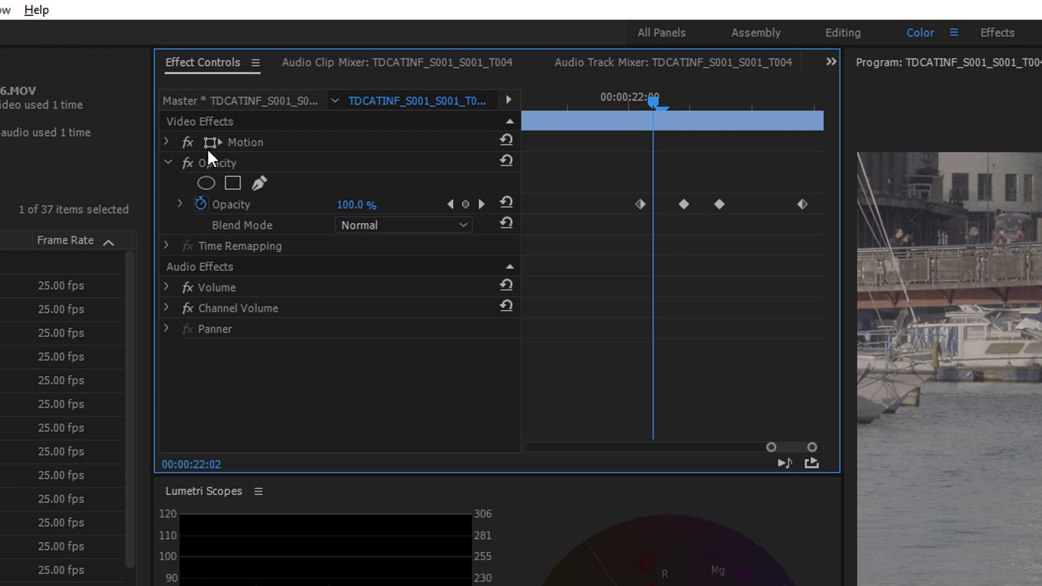
right_click(640, 205)
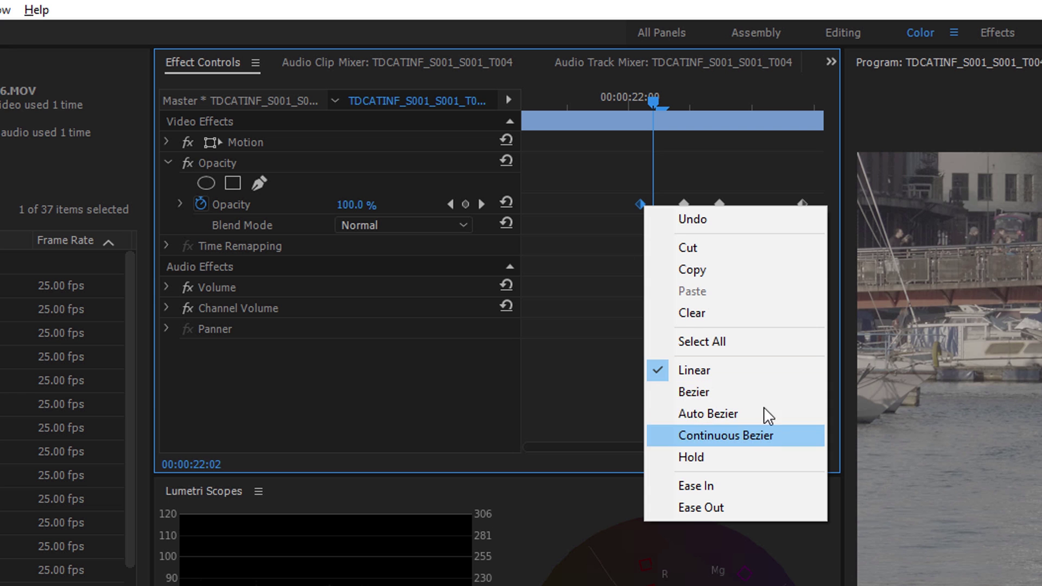
left_click(601, 226)
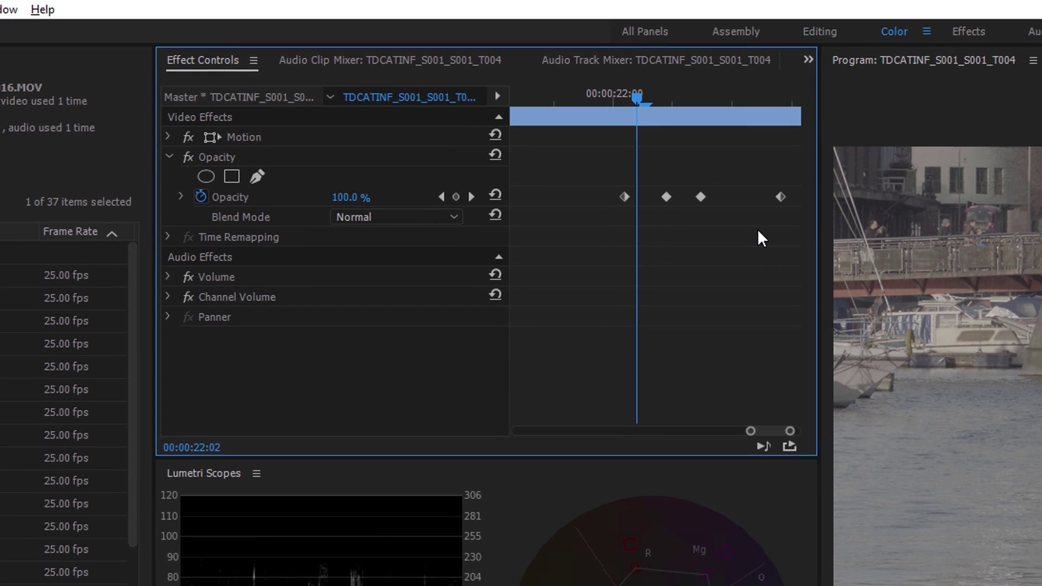